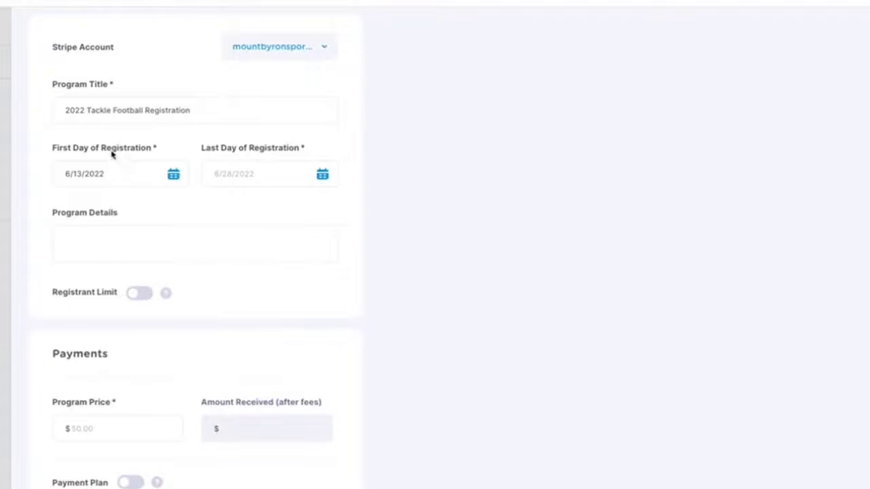
Step: Set the last day of registration to 8/31/2022
click(323, 175)
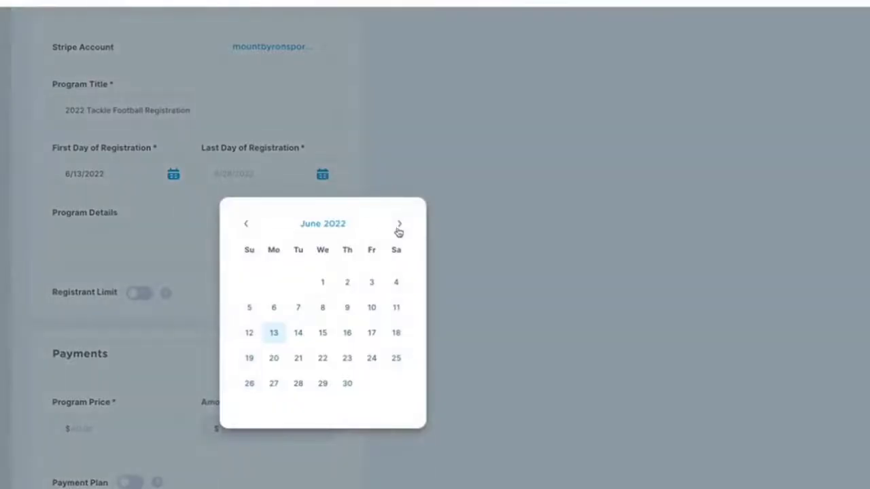
click(399, 228)
click(400, 228)
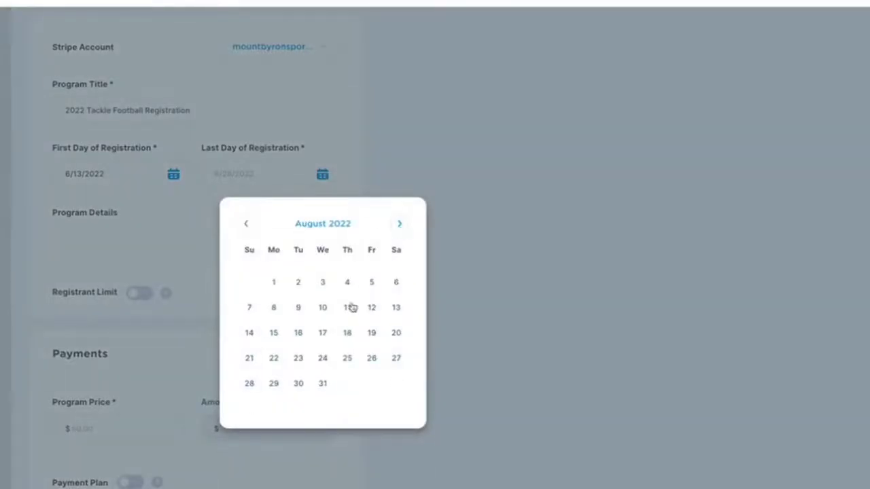
click(322, 384)
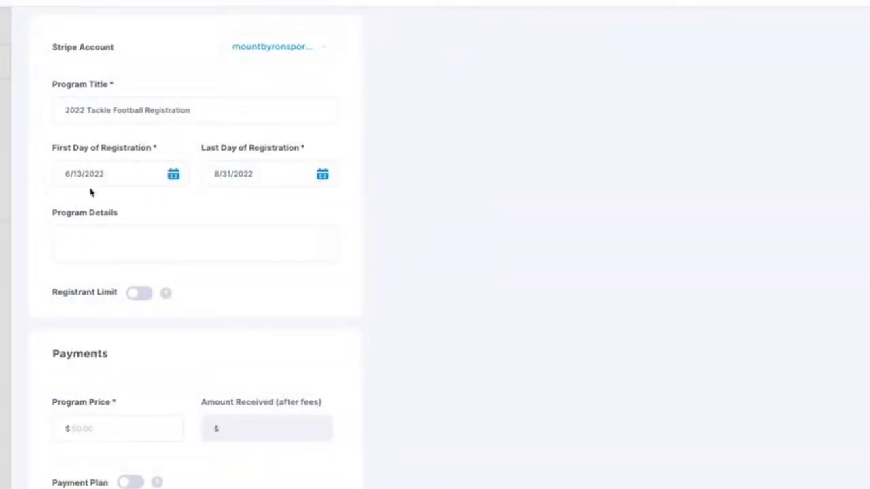
Step: Enter program details saying practices are at the High Street Stadium MWF at 5:00pm and the pricing includes the athlete's uniform and tickets to all home games
click(104, 242)
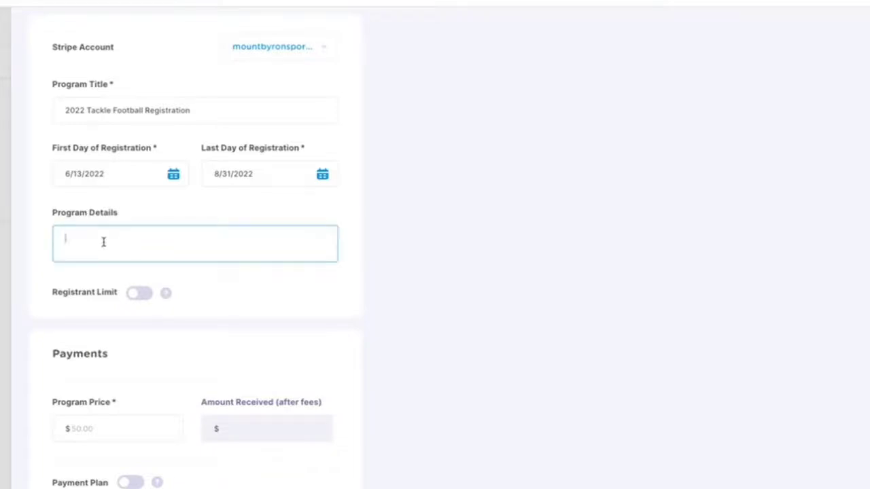
text(Practices will be held at the High Street Stadium MWF at 5:00pm. The registration pricing includes your athlete's uniform and provides you with tickets to all home games.)
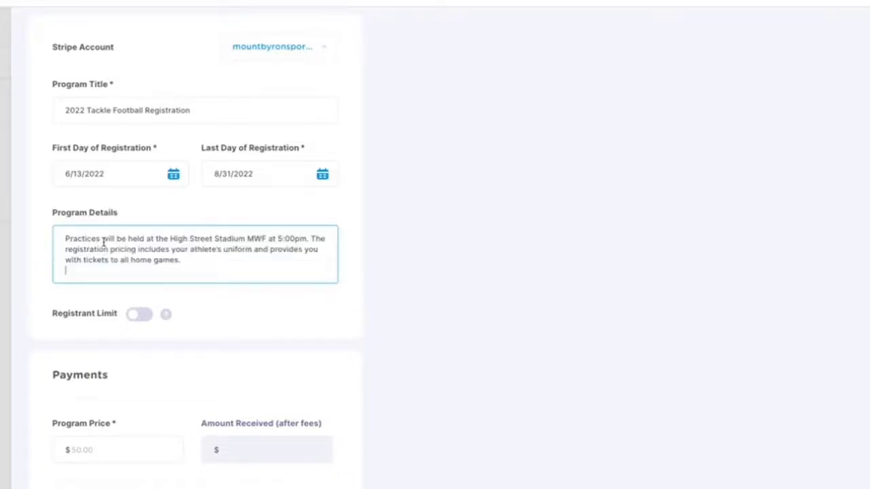
key(BackSpace)
click(344, 227)
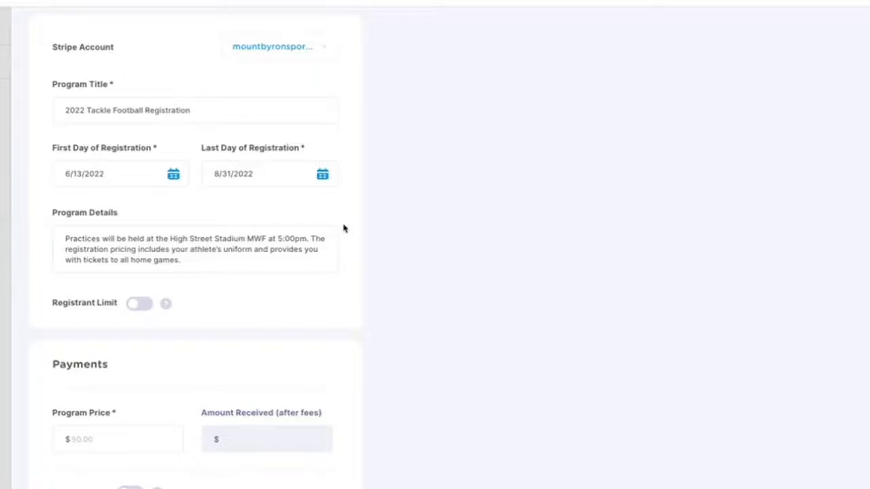
Step: Set the program price to $100 in the Payments section
scroll(344, 229, down, 2)
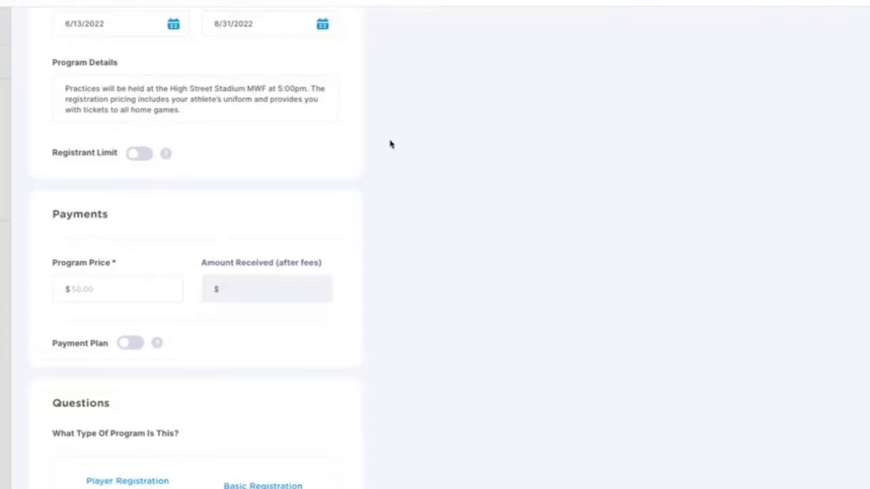
scroll(391, 145, down, 1)
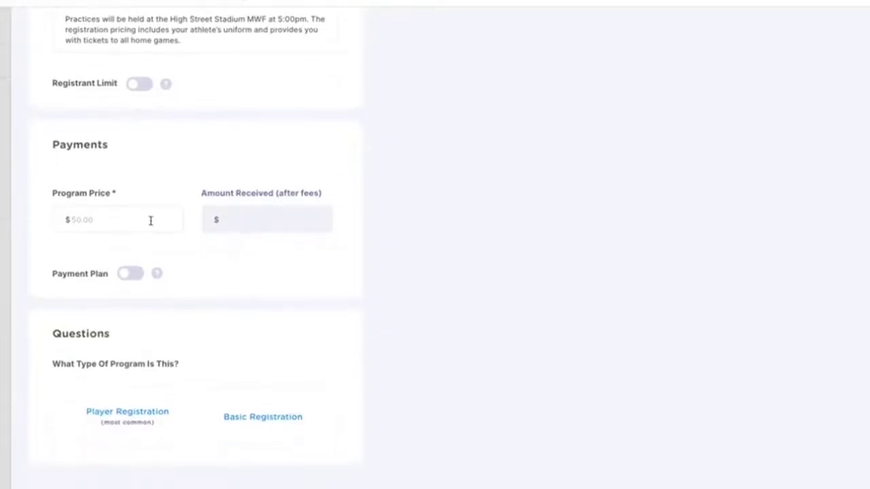
click(146, 219)
text(100)
click(210, 178)
mouse_move(233, 217)
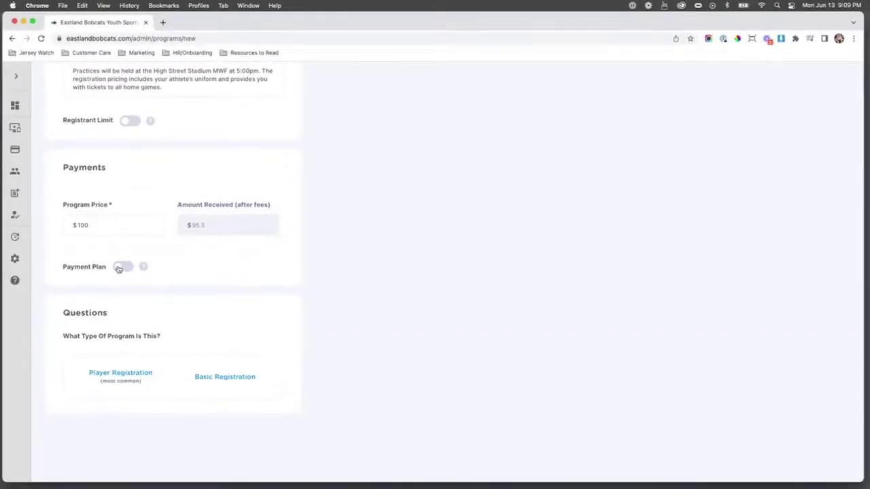
Step: Look at the payment plan's schedule options and close them without setting up a plan
click(122, 267)
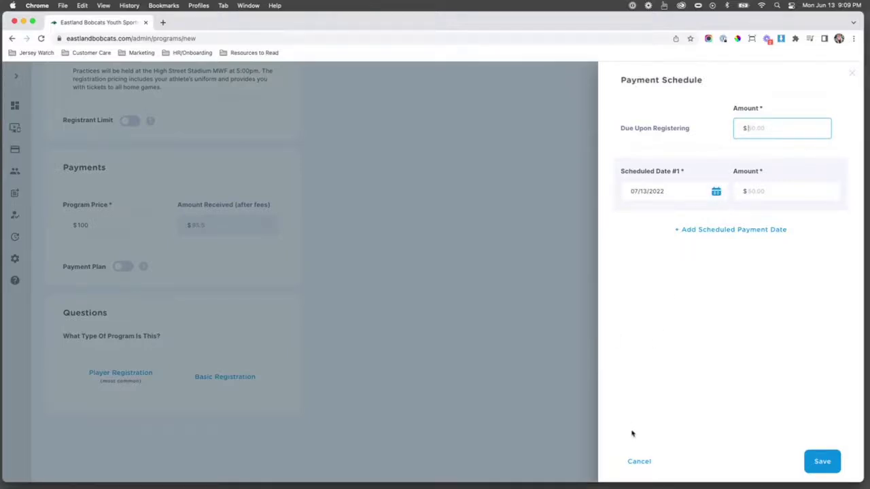
click(639, 461)
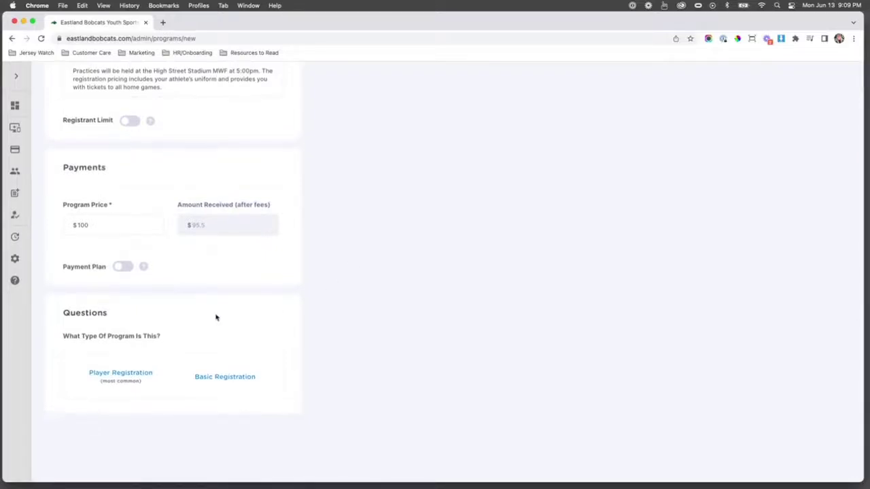
Step: Choose Player Registration as the program type and review its default questions
click(139, 379)
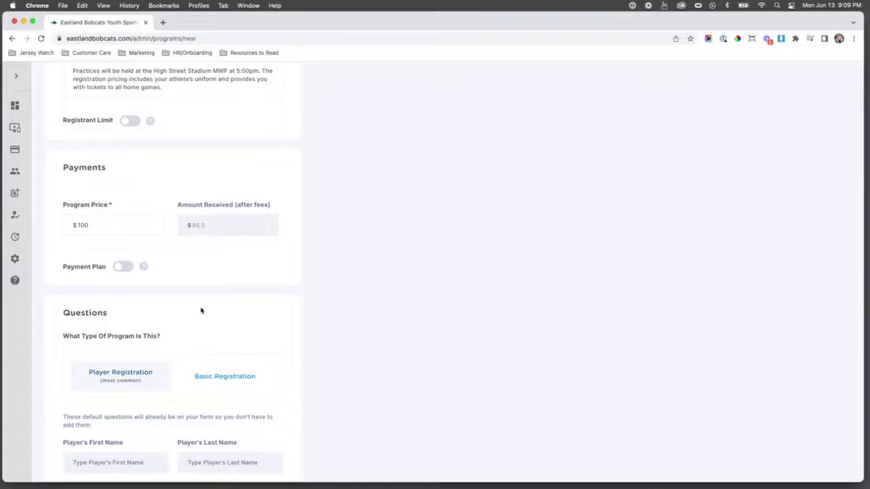
scroll(200, 310, down, 5)
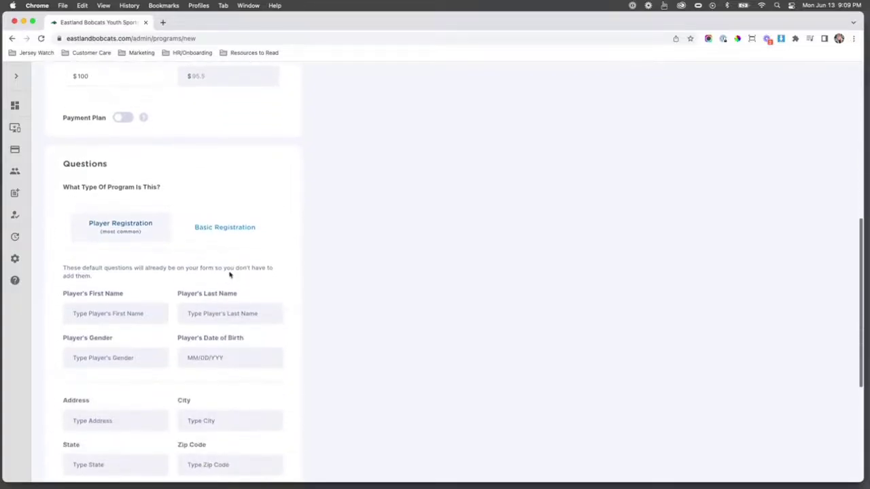
scroll(229, 275, down, 5)
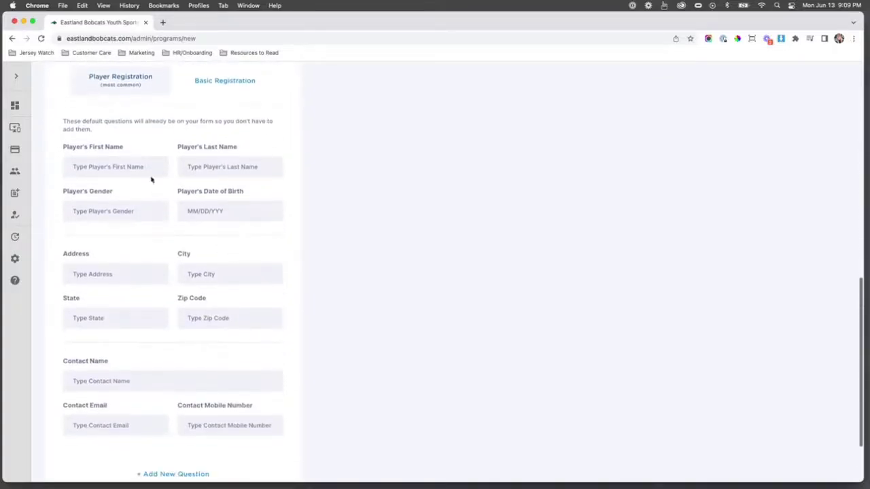
scroll(159, 202, down, 2)
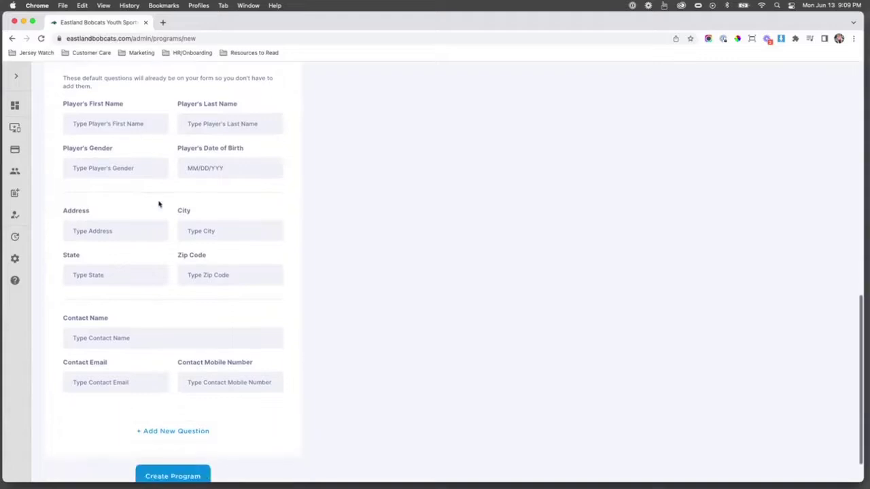
scroll(165, 202, down, 2)
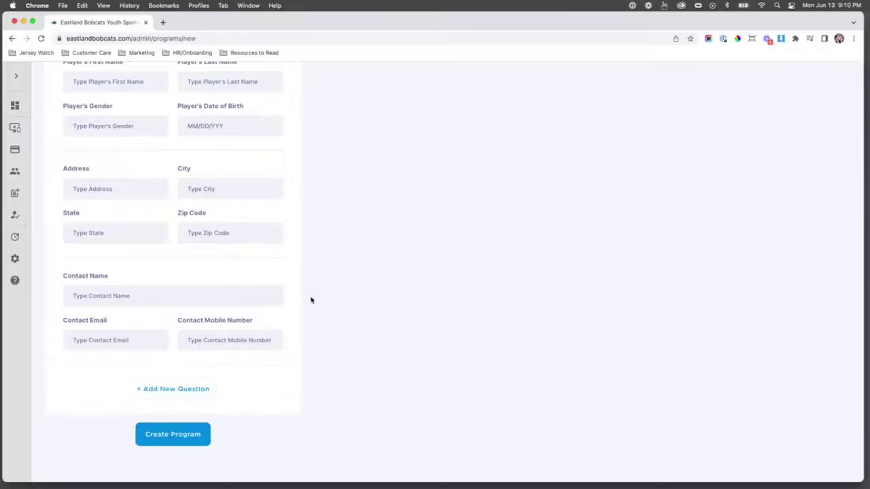
Step: Add a non-required question "Upload Birth Certificate" with the Upload File answer type
click(195, 389)
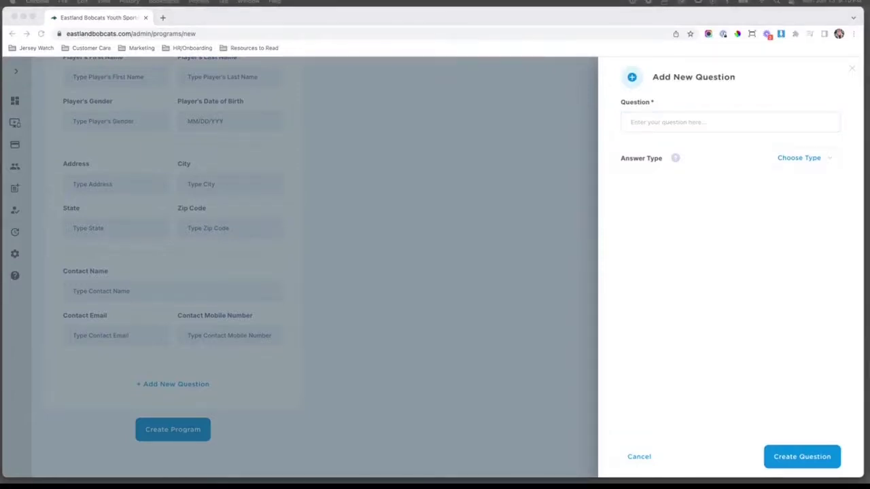
click(682, 121)
text(Upload Birth Certificate)
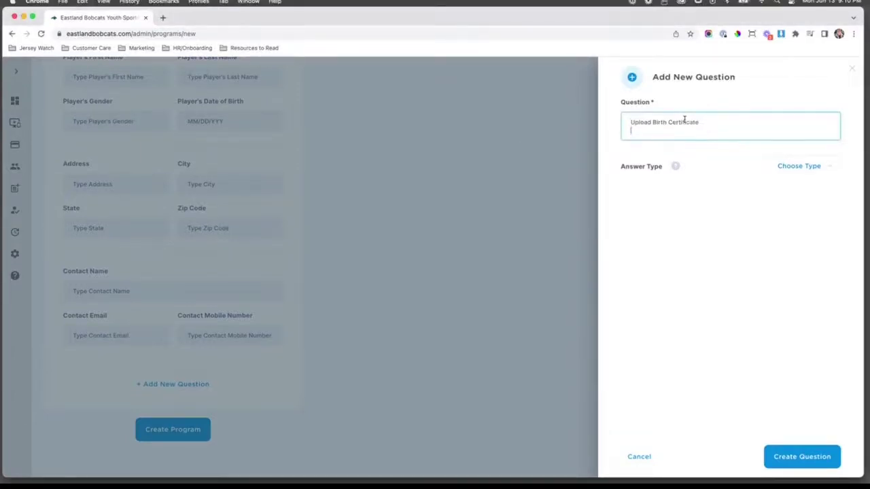
key(BackSpace)
click(799, 160)
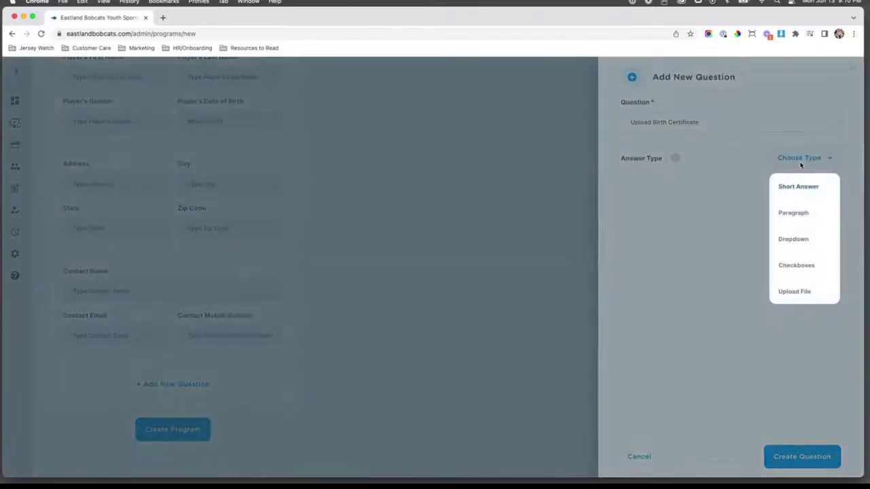
click(795, 292)
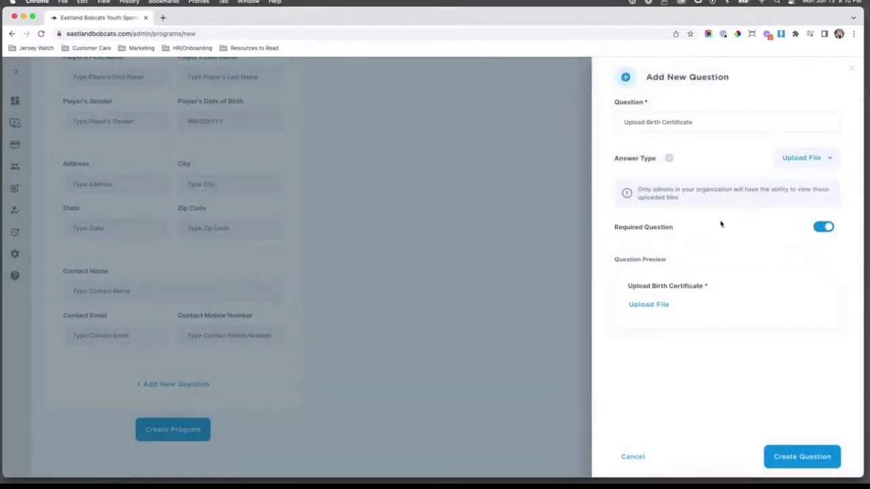
click(821, 228)
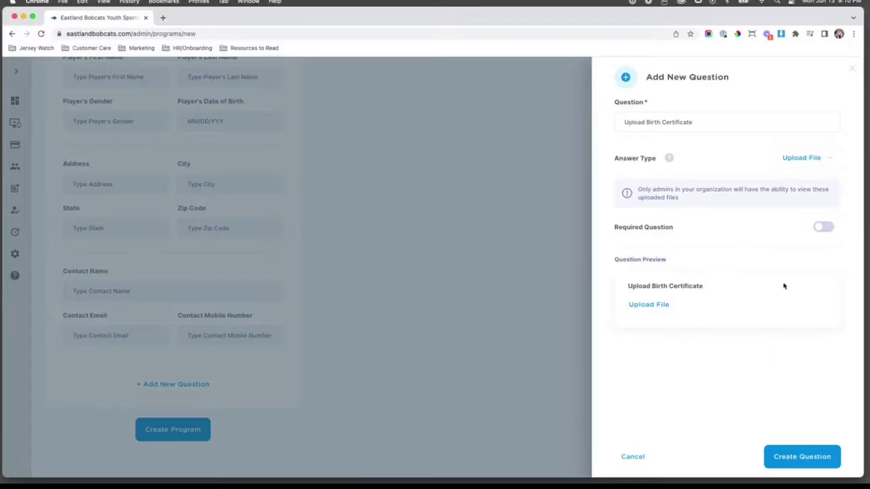
click(802, 456)
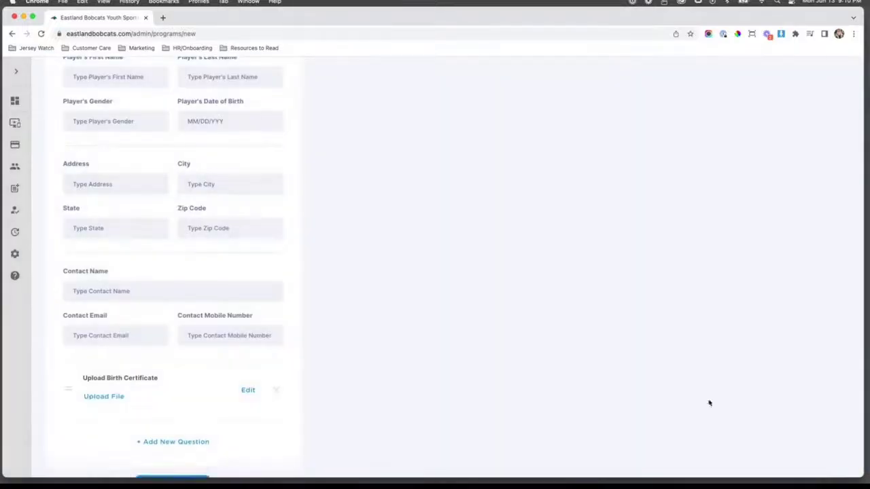
Step: Start a new question titled "Age Group Division" with the Dropdown answer type
scroll(387, 287, down, 1)
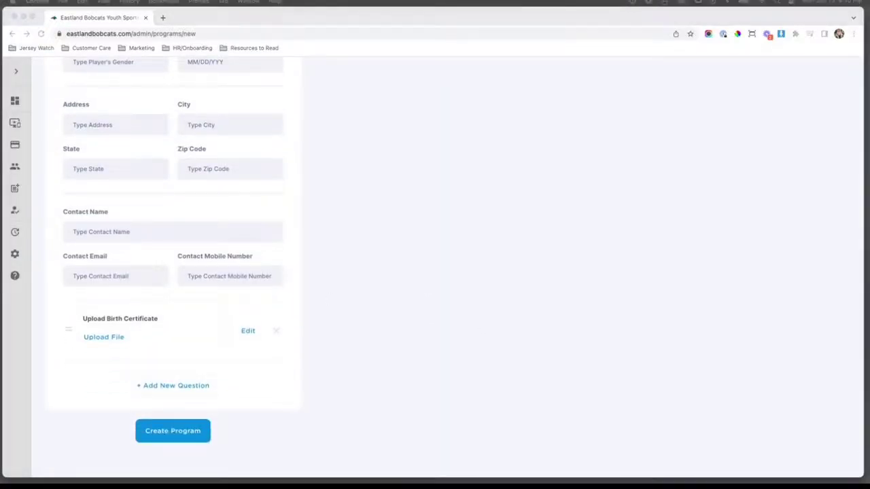
click(178, 385)
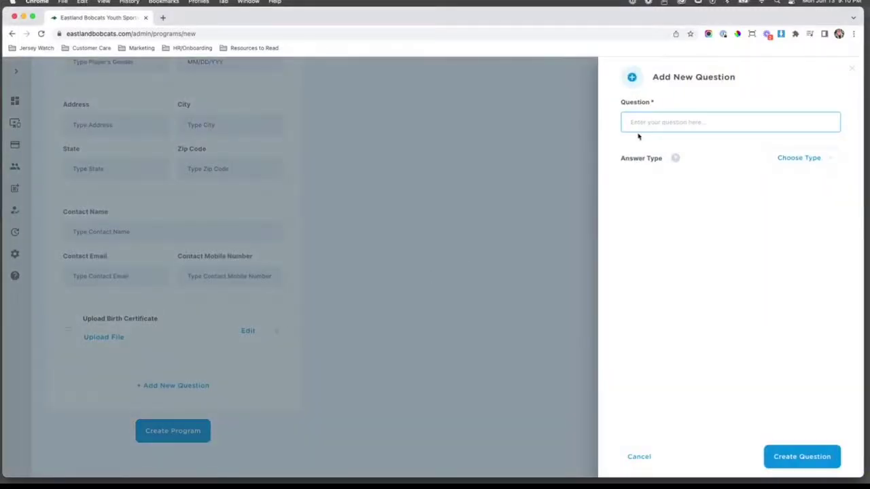
text(Age Group Division)
key(BackSpace)
click(790, 163)
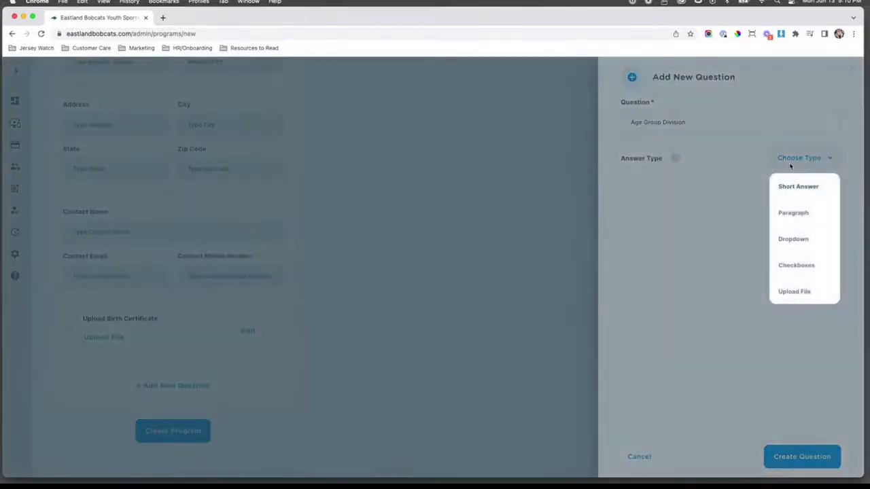
click(796, 244)
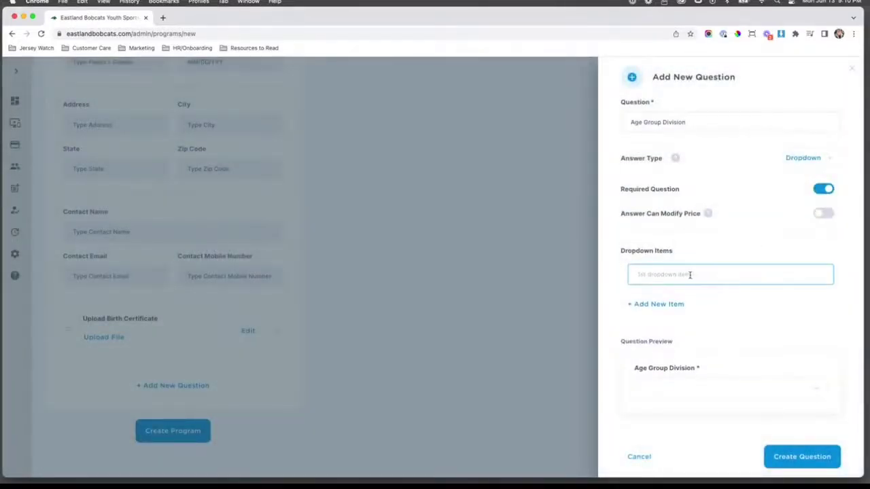
Step: Add the dropdown items 8U, 9U and 10U and create the Age Group Division question
text(8U)
key(Return)
text(8)
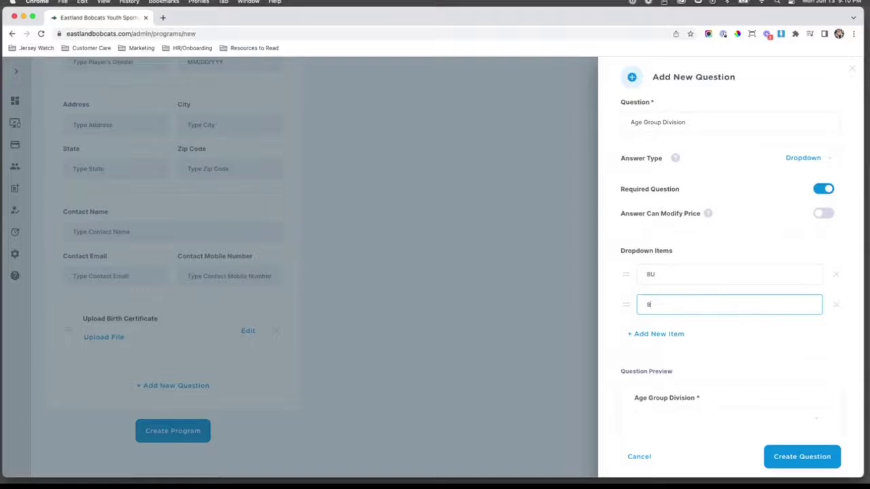
key(Return)
text(10)
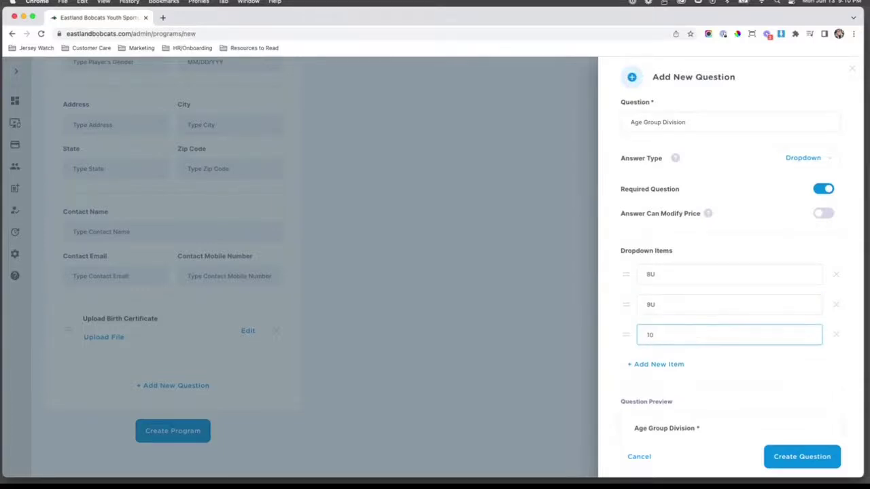
text(U)
click(792, 452)
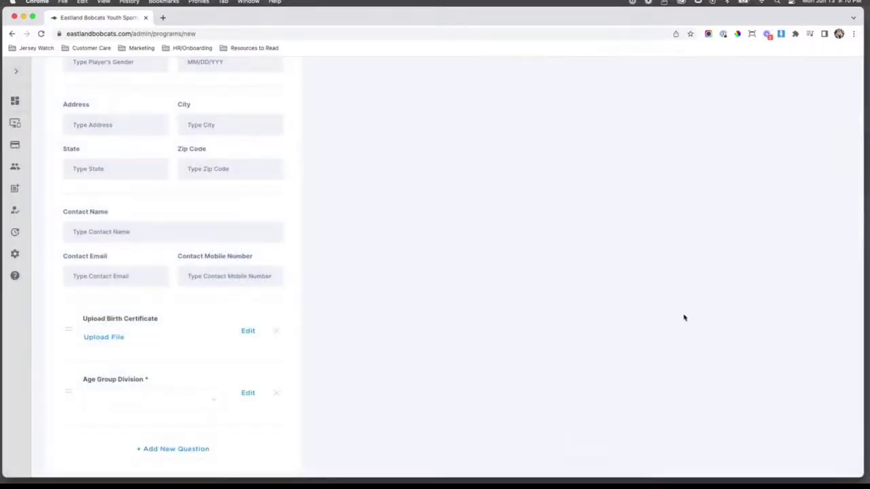
Step: Check the options offered by the Age Group Division dropdown in the form preview
click(216, 403)
click(333, 360)
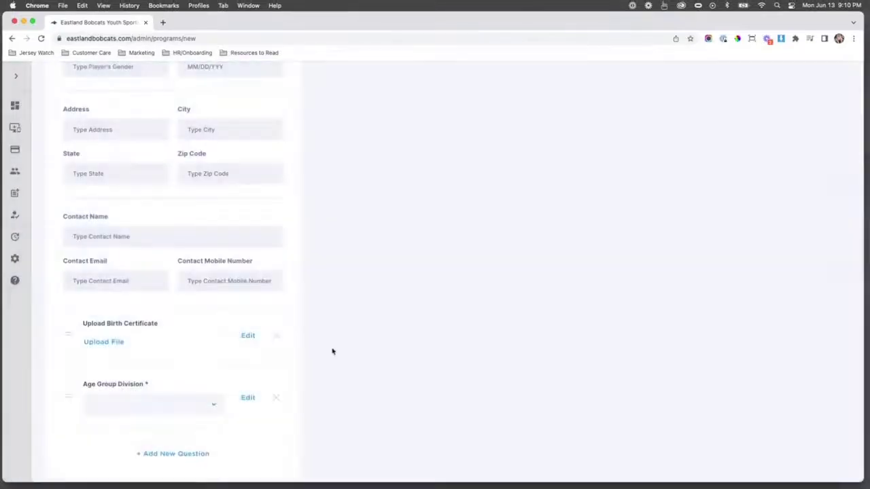
scroll(333, 351, down, 2)
scroll(333, 349, down, 1)
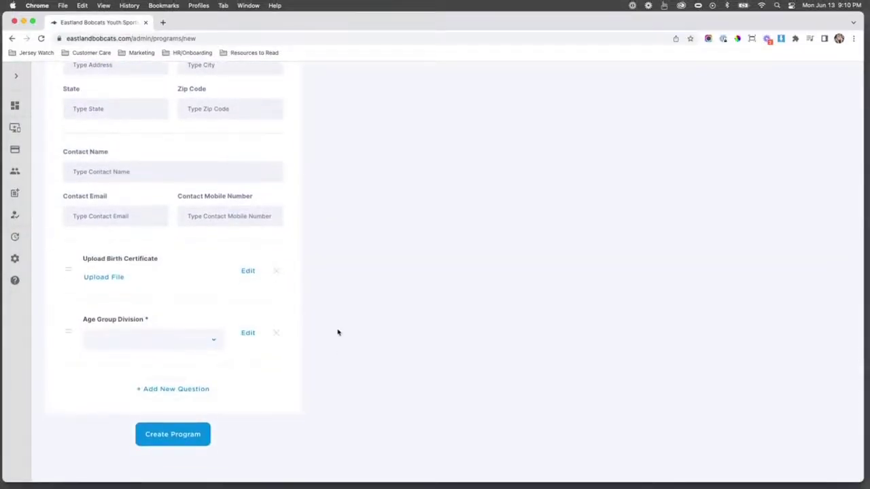
click(213, 341)
click(275, 374)
Step: Add a required question "2022-2023 School District" with the Short Answer type
click(194, 389)
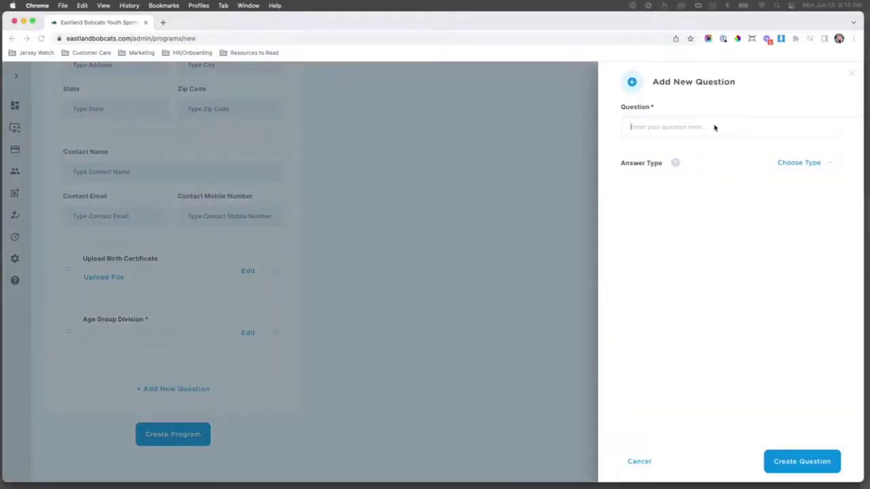
click(722, 125)
text(2022-2023 School District)
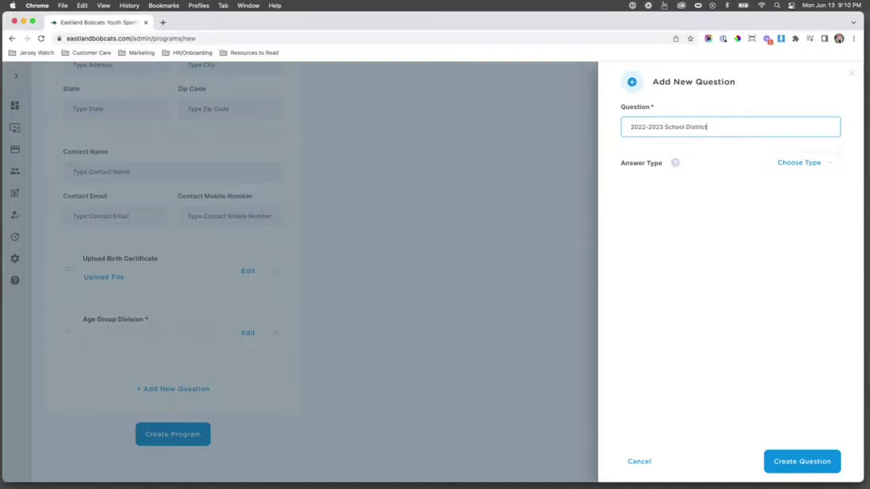
click(799, 170)
click(801, 196)
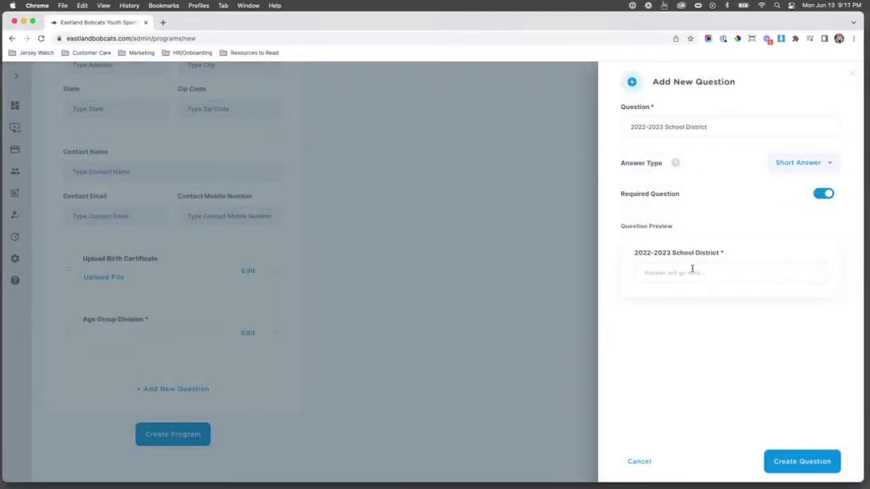
click(790, 454)
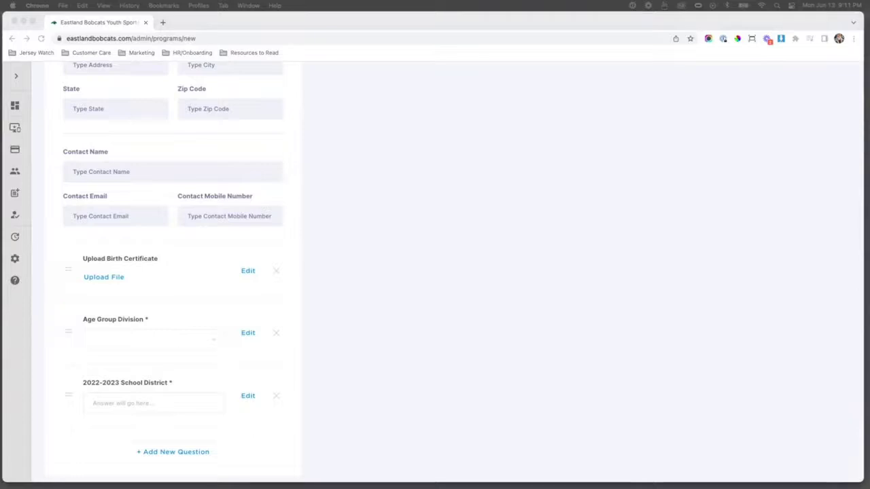
Step: Start a new question "Would you like to sponsor an athlete?" with the Dropdown answer type
scroll(200, 387, down, 3)
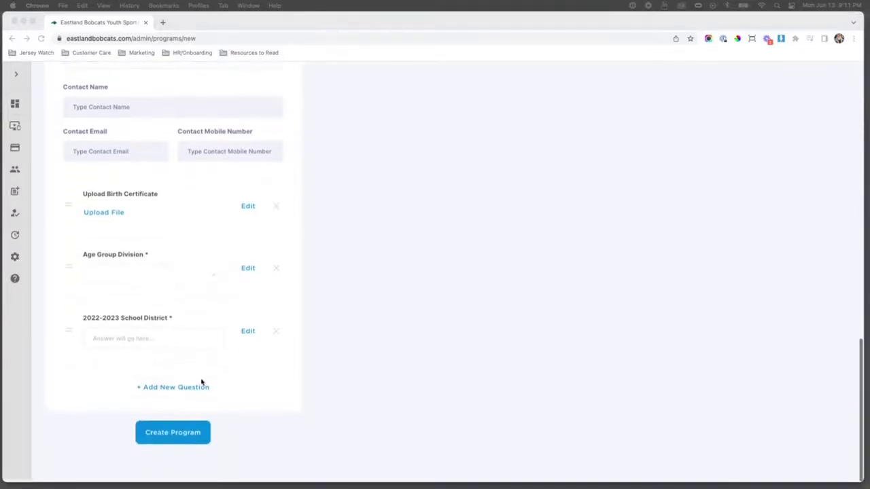
click(197, 388)
text(Would you like to sponsor an athlete?)
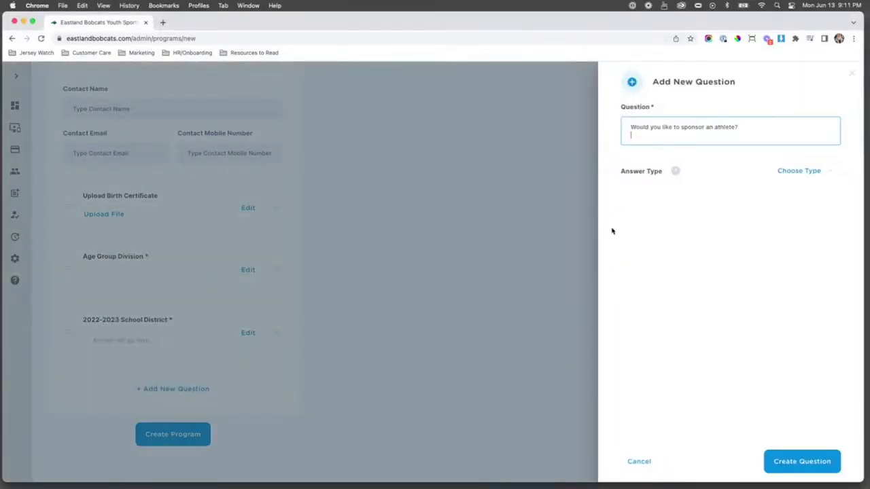
key(BackSpace)
click(800, 163)
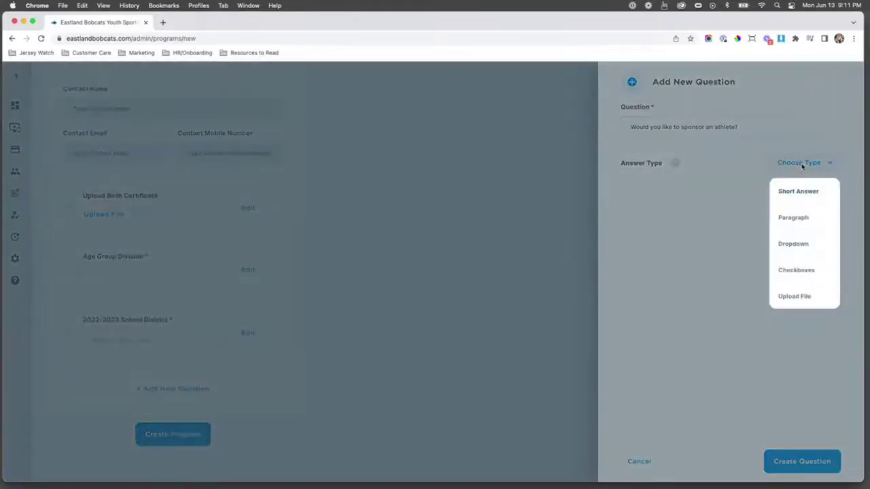
click(800, 244)
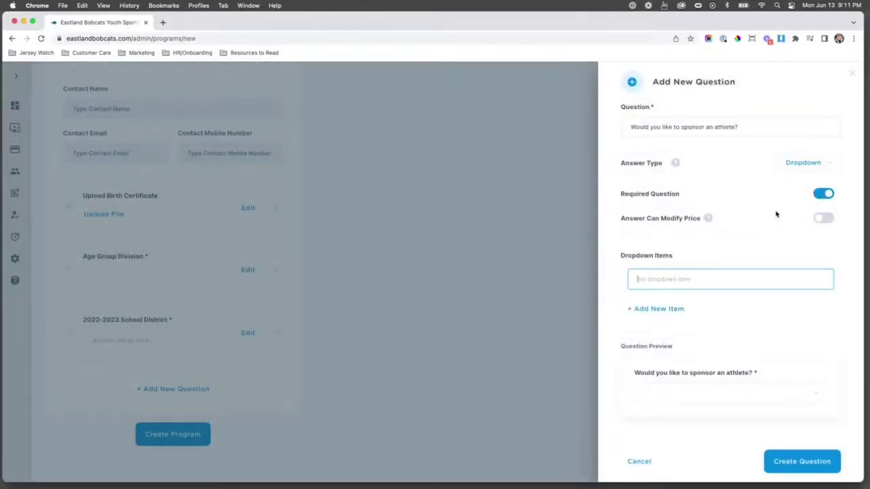
Step: Let the answer modify the price, add items Yes at $25 and No at $0, and create the sponsorship question
click(824, 220)
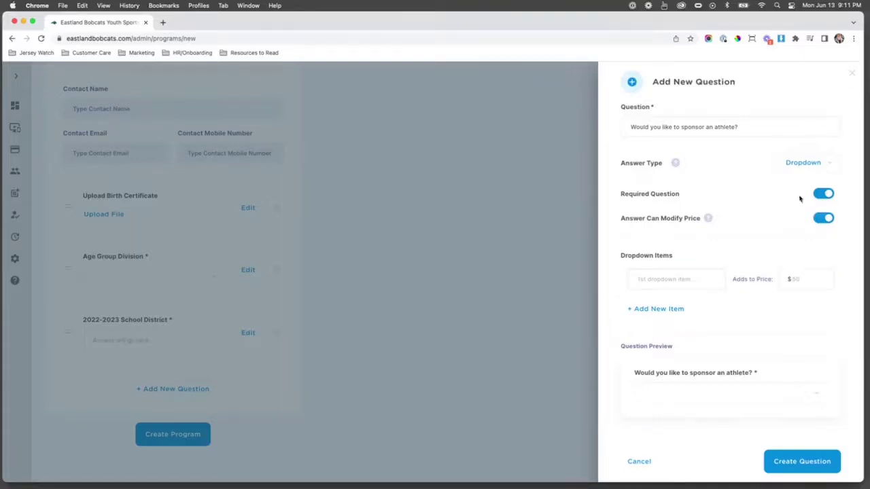
click(678, 279)
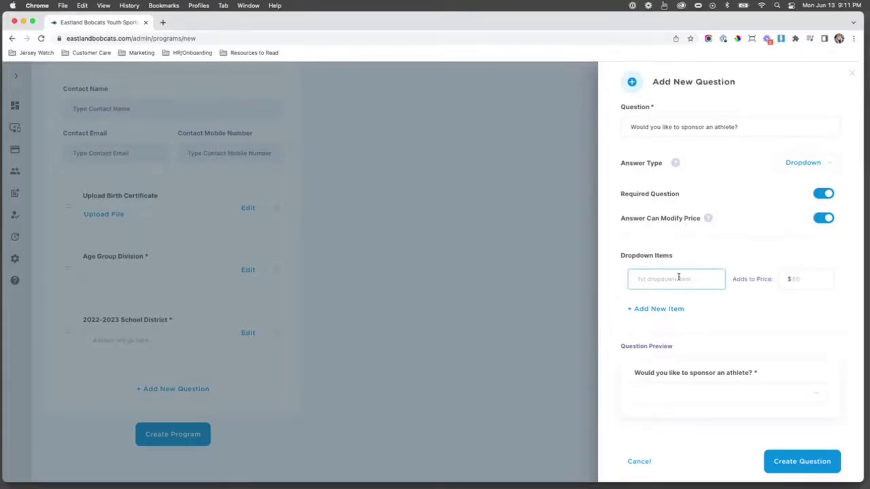
text(Yes)
click(800, 280)
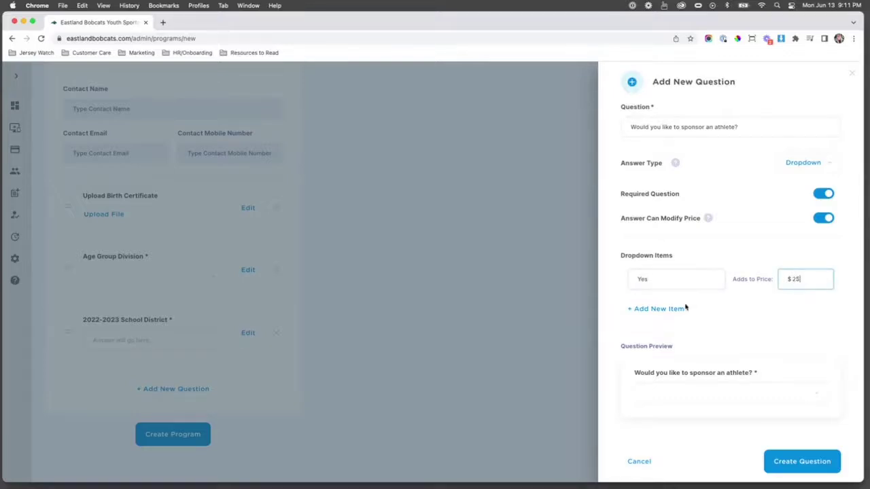
click(661, 308)
text(No)
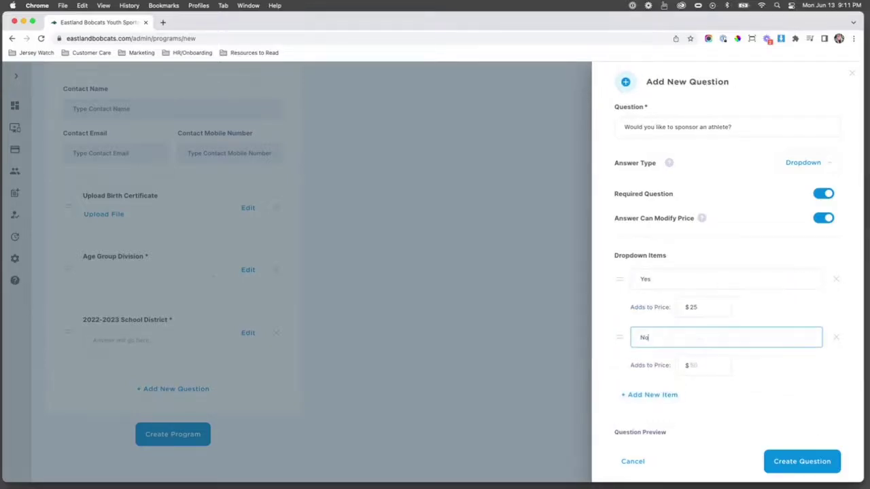
click(688, 363)
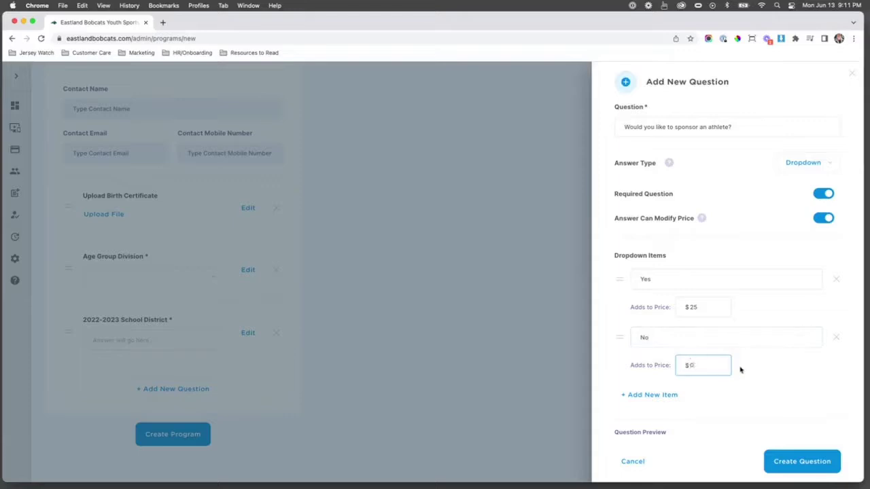
scroll(770, 407, down, 3)
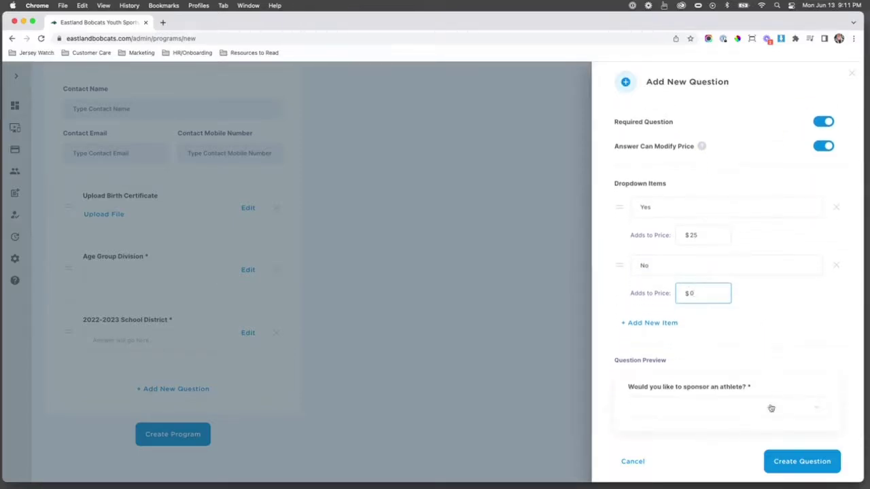
click(784, 462)
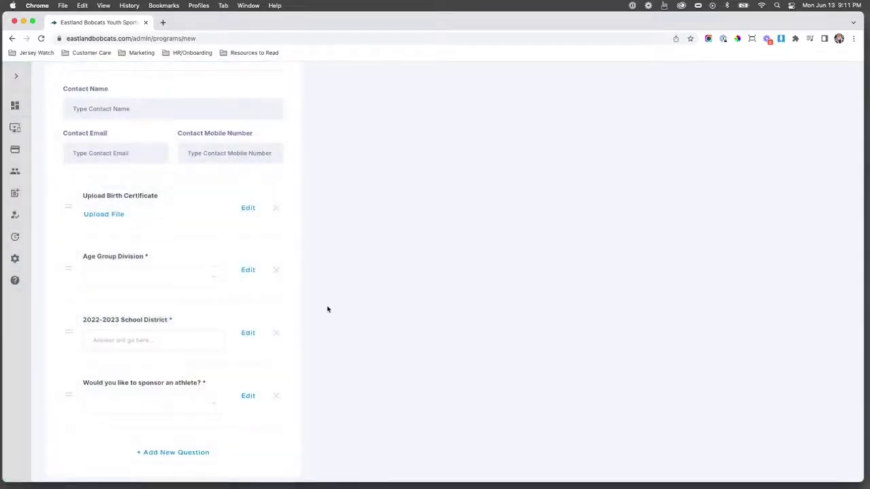
Step: Create the program and locate 2022 Tackle Football Registration among the current programs
scroll(327, 310, down, 2)
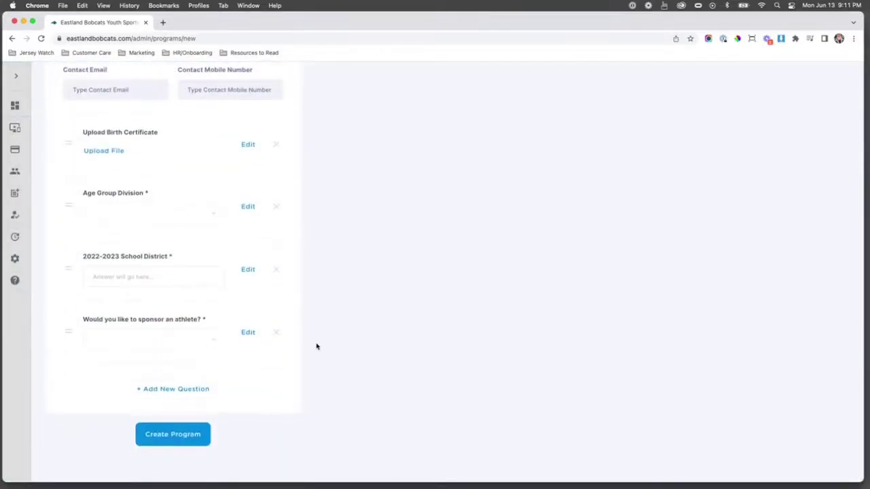
click(184, 435)
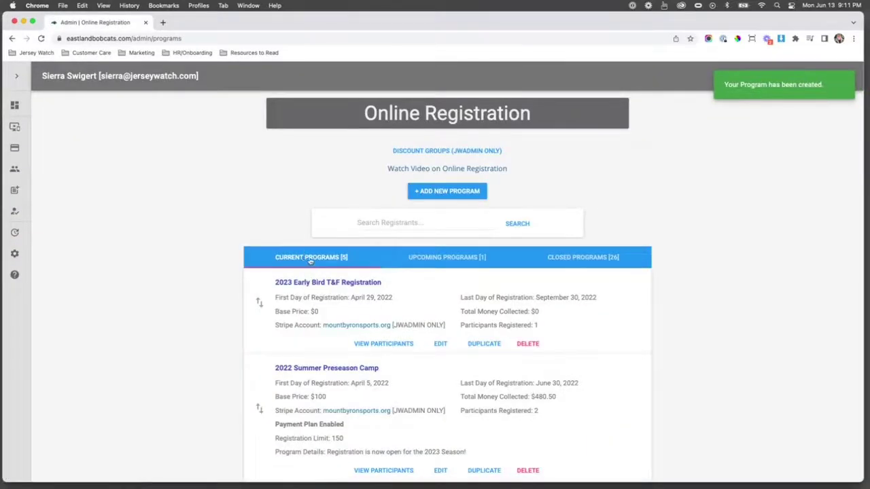
scroll(313, 264, down, 8)
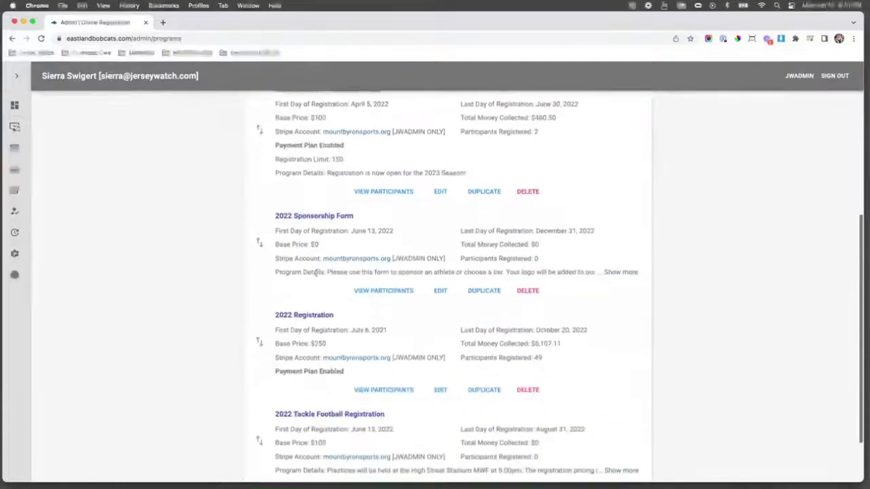
scroll(315, 271, down, 2)
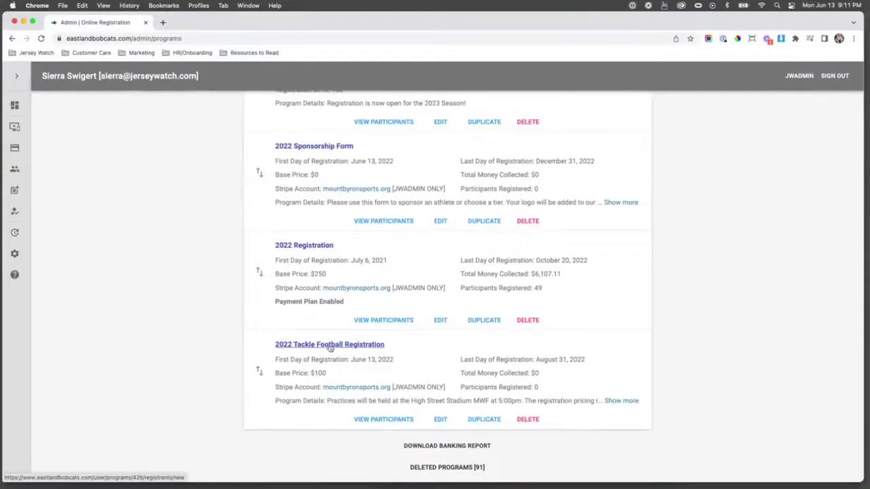
Step: Open the 2022 Tackle Football Registration form and review its player fields, custom questions and payment section
click(347, 347)
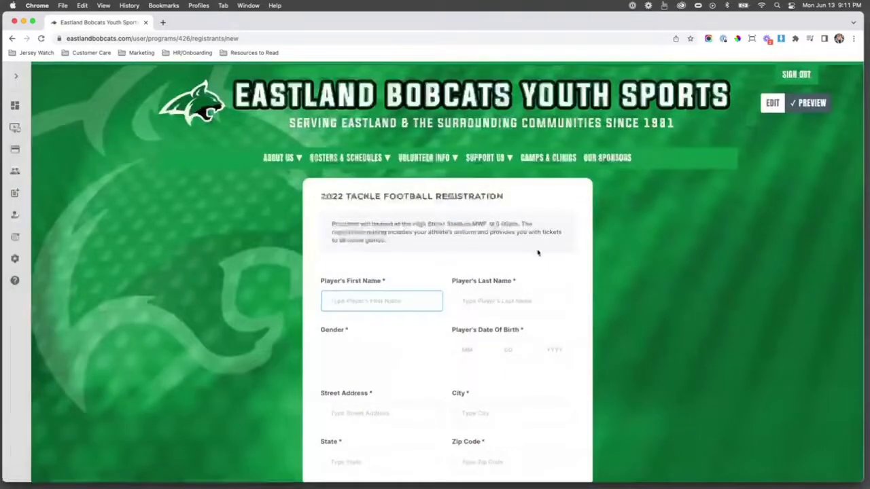
scroll(561, 252, down, 1)
scroll(558, 248, down, 1)
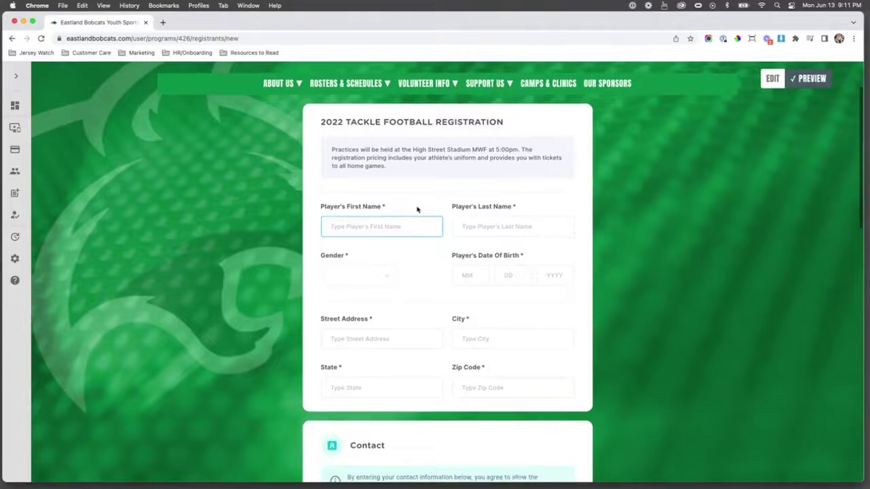
scroll(417, 209, down, 8)
scroll(417, 214, down, 6)
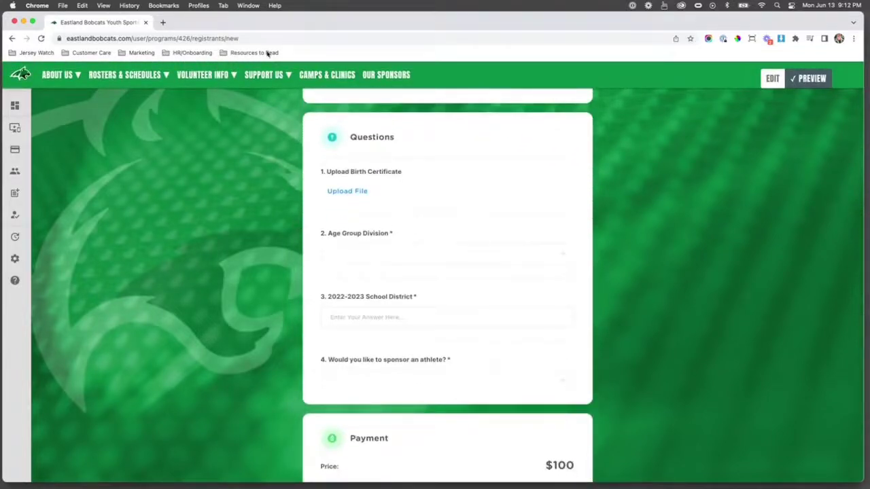
Step: Open the registration page from the previewed website homepage and select its web address for copying
click(15, 128)
click(821, 108)
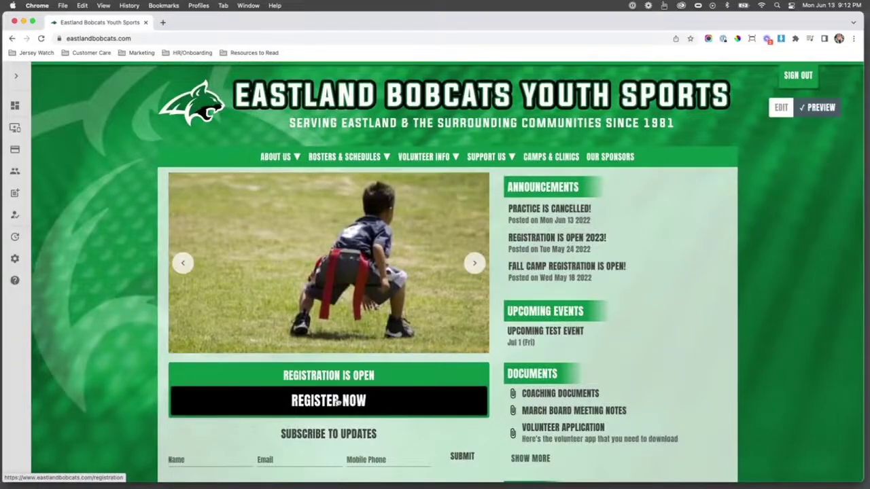
click(338, 402)
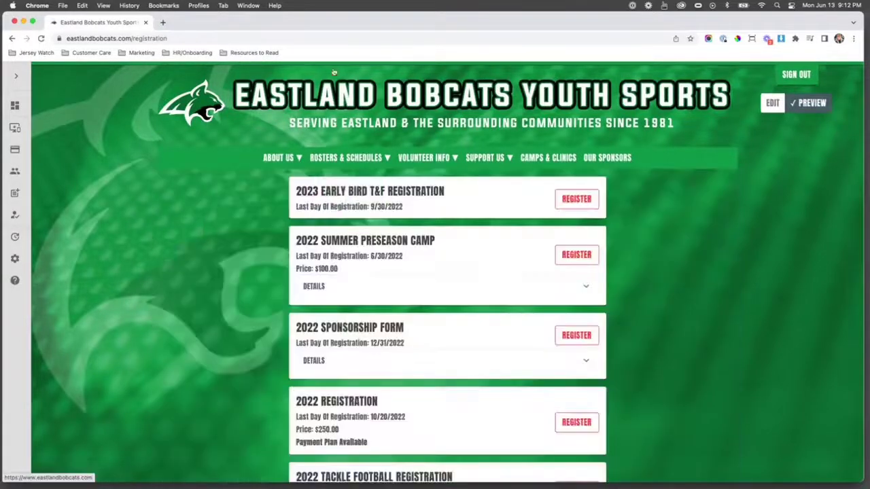
click(331, 38)
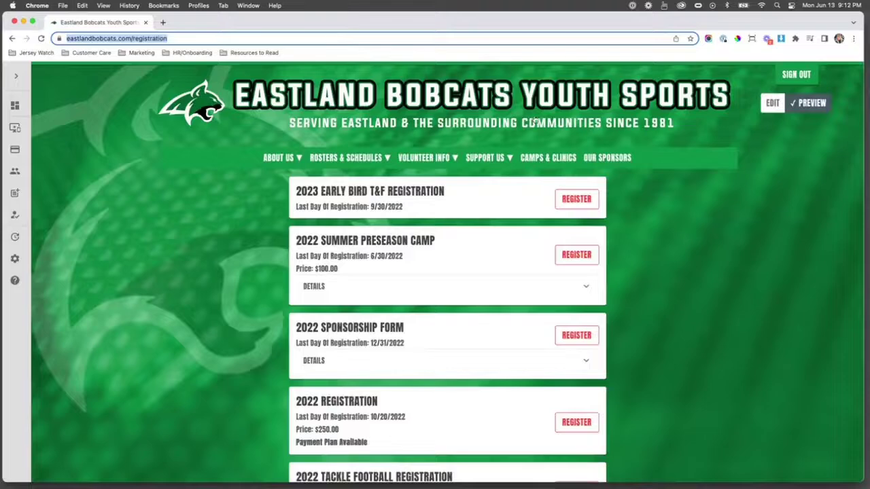
Step: Add a new Direct Link page titled "Online Registration" to the website's pages
click(772, 103)
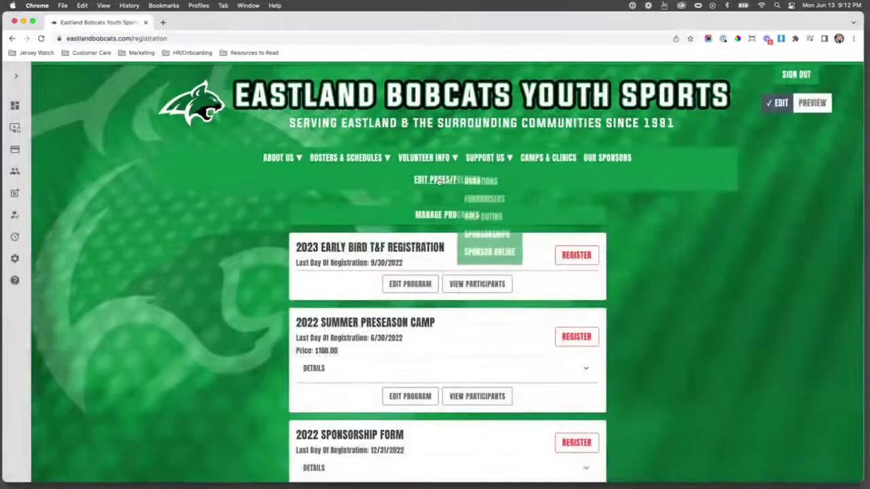
click(438, 180)
scroll(439, 271, down, 10)
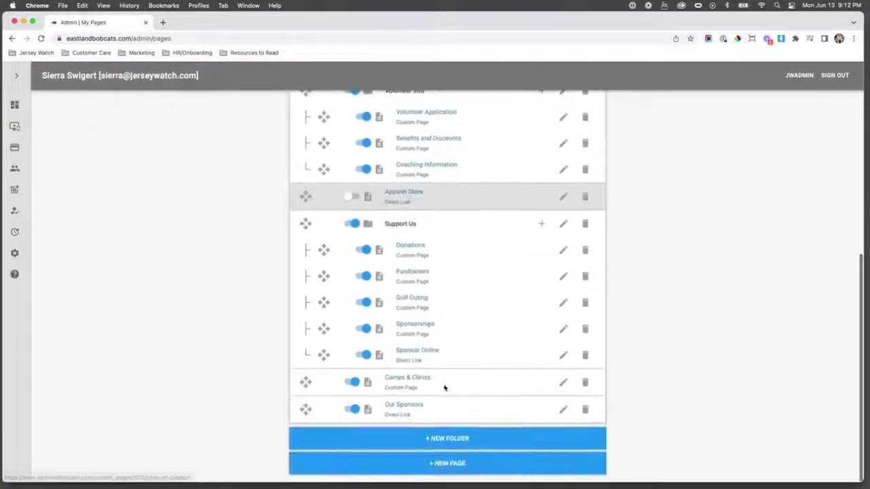
click(455, 468)
click(409, 256)
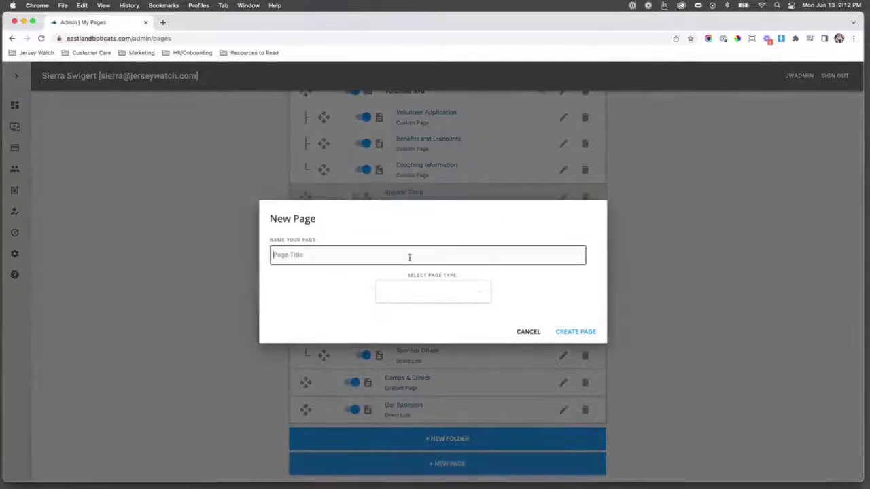
text(Online Registration)
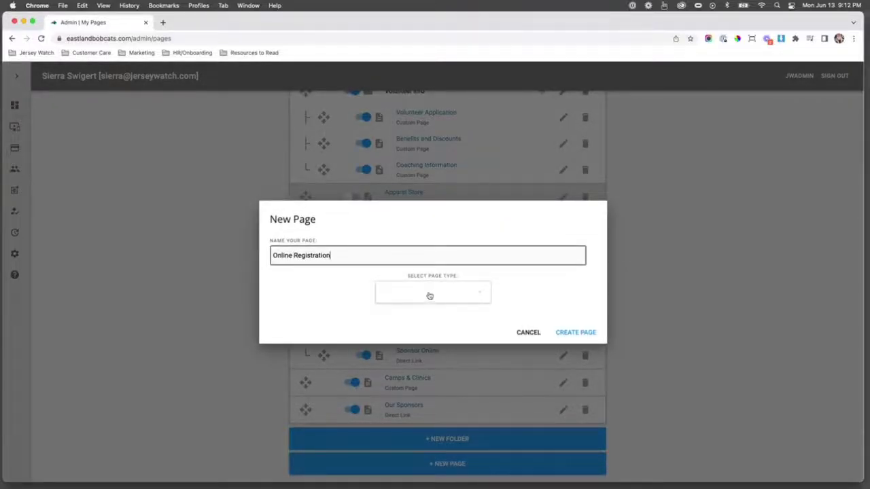
click(429, 296)
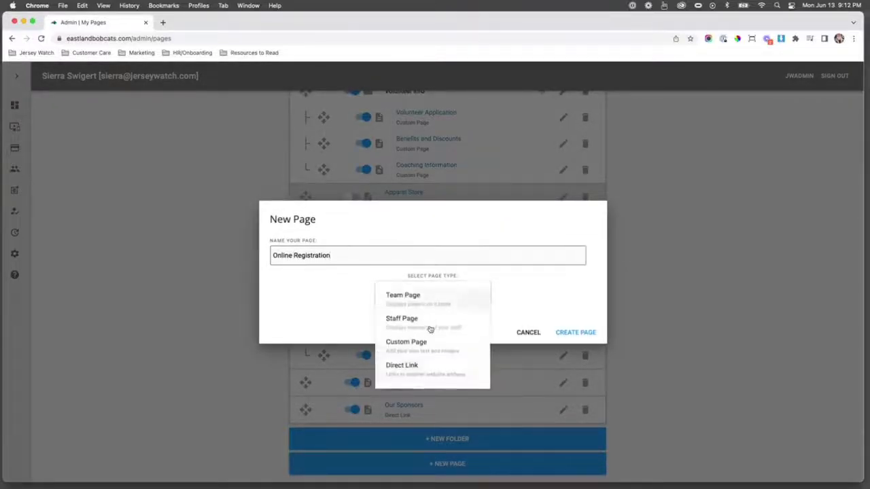
click(430, 373)
click(563, 335)
Step: Link the Online Registration page to eastlandbobcats.com/registration, save it, and preview the website homepage
click(428, 283)
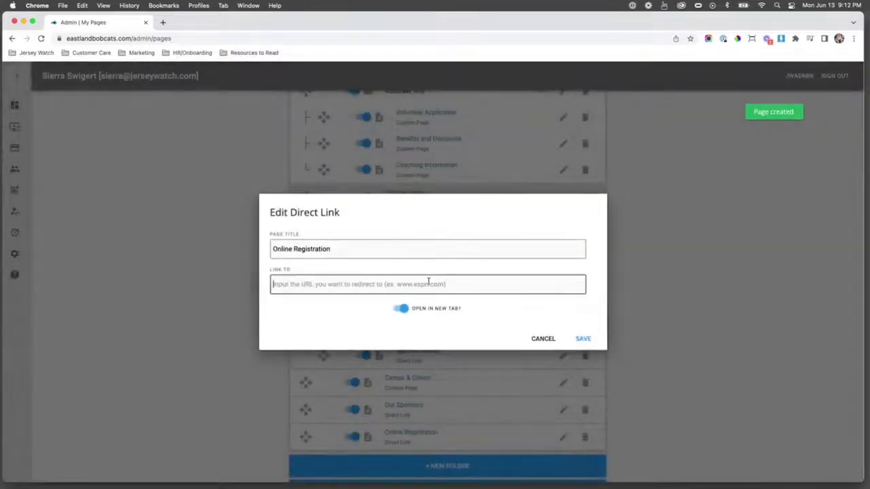
click(582, 339)
click(15, 127)
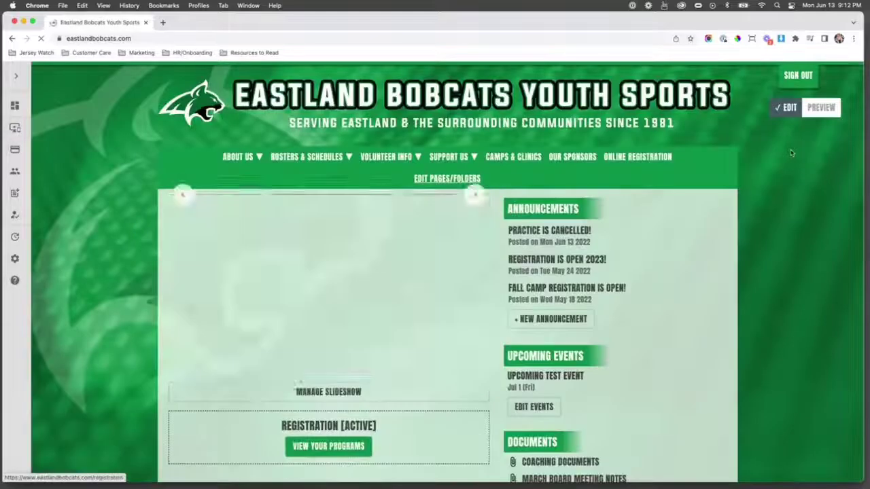
click(820, 108)
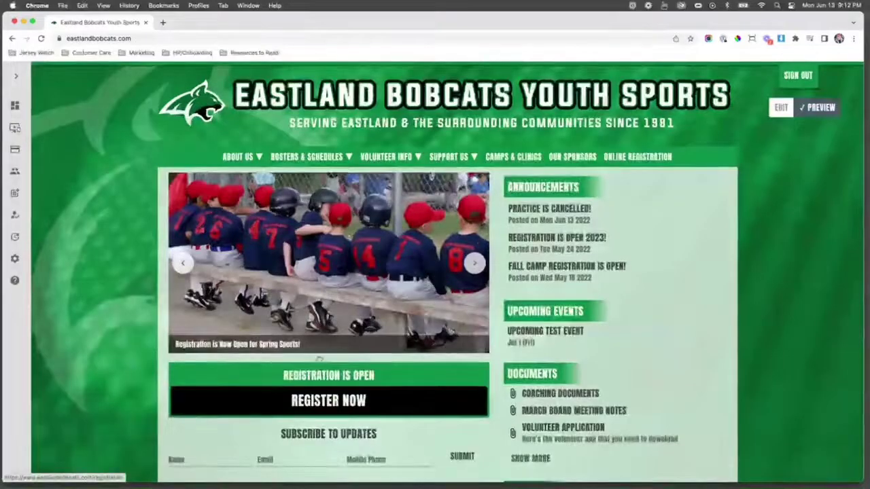